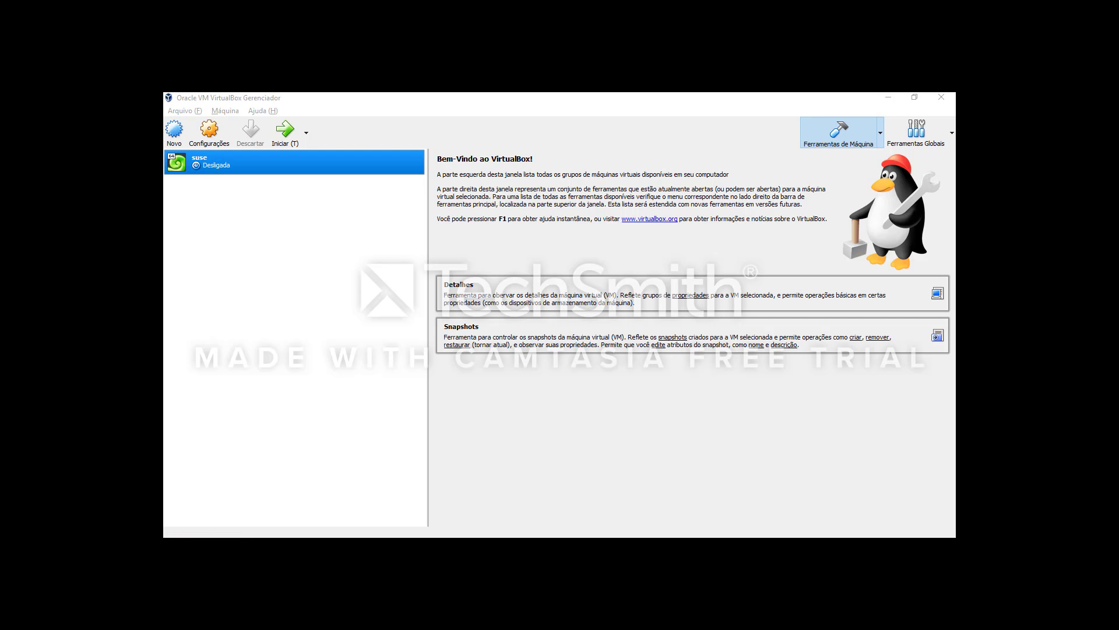
Step: Open Task Manager, inspect the VirtualBox Manager process entry, and minimize Task Manager
key(ctrl+shift+Escape)
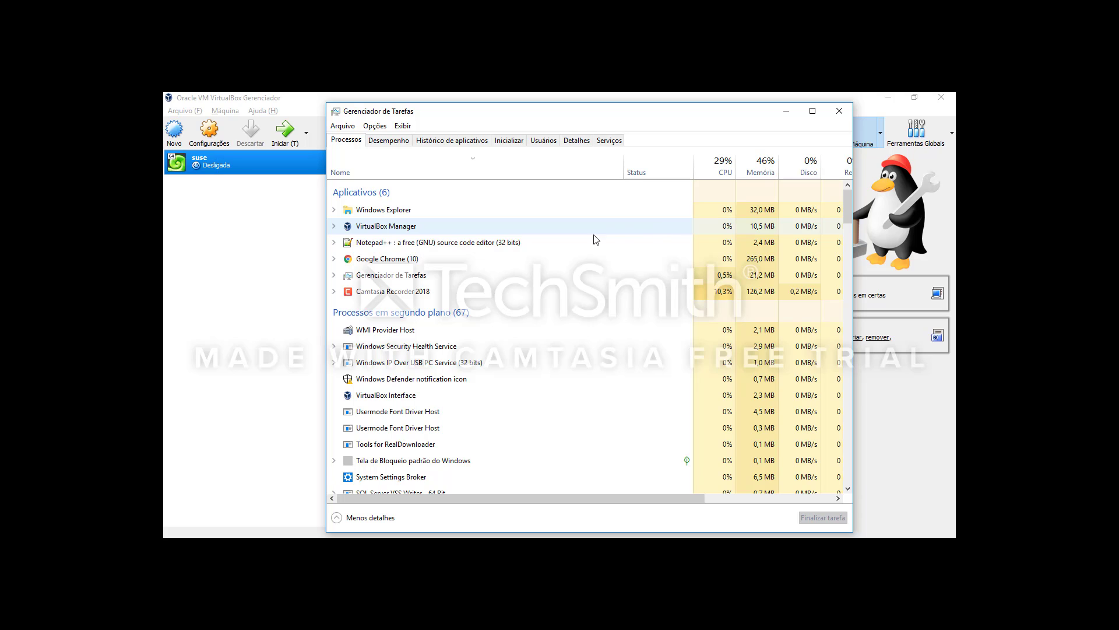
click(335, 228)
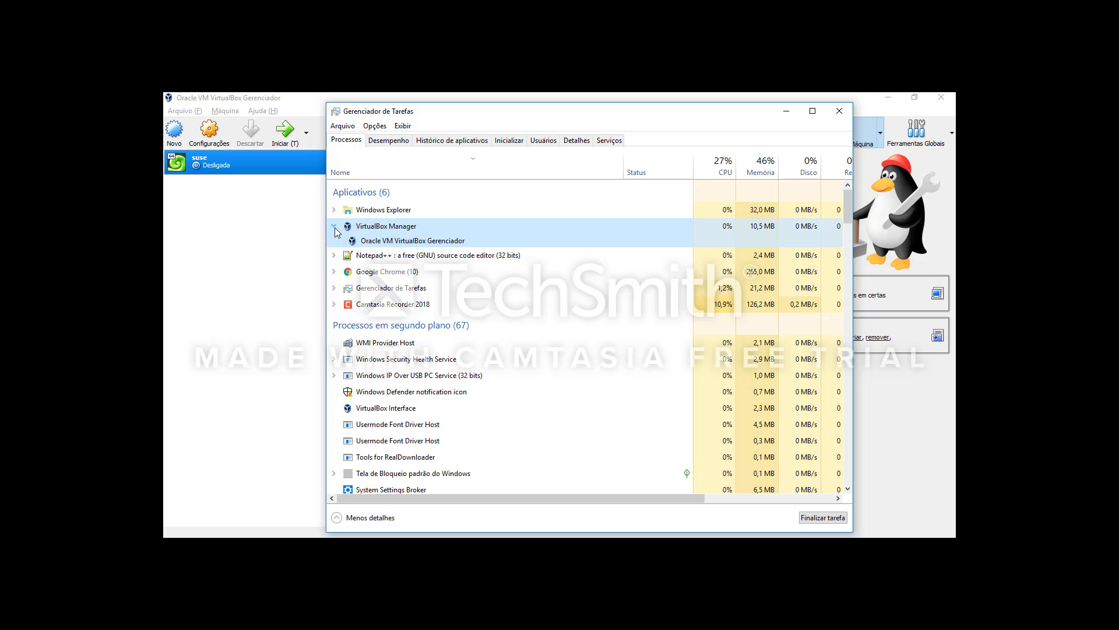
click(335, 227)
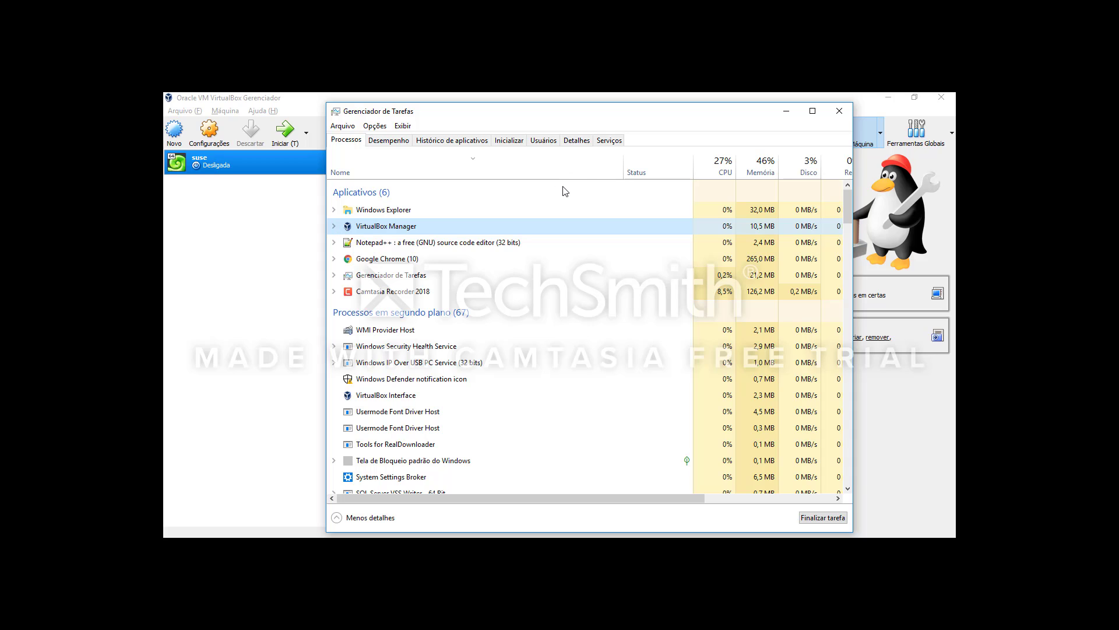
click(785, 116)
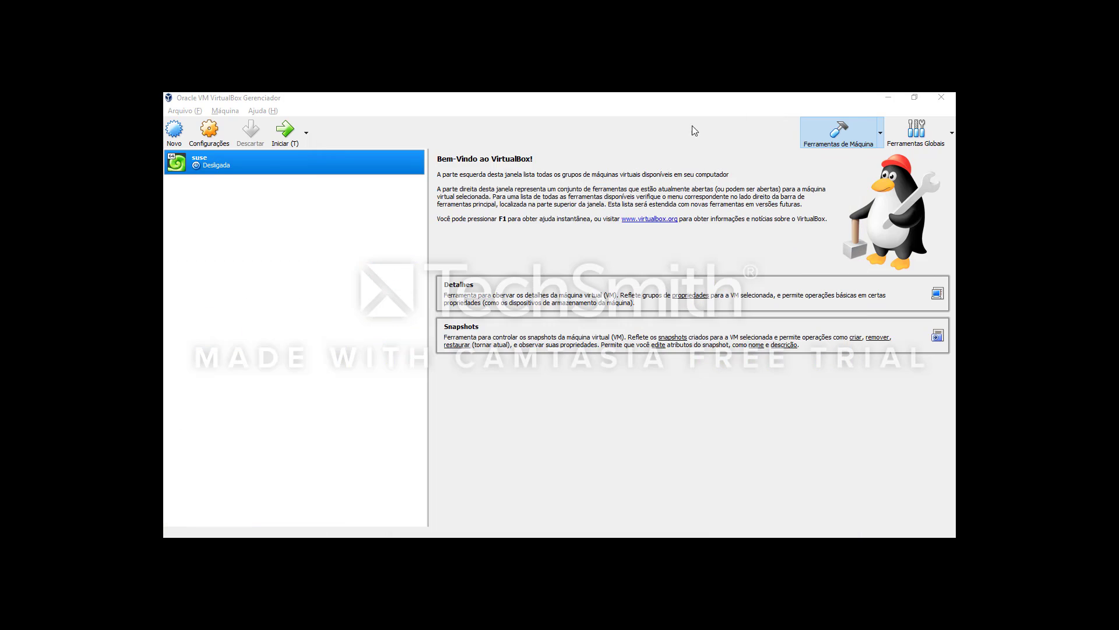
Step: Start creating a new virtual machine and name it ProjetoSO
click(222, 167)
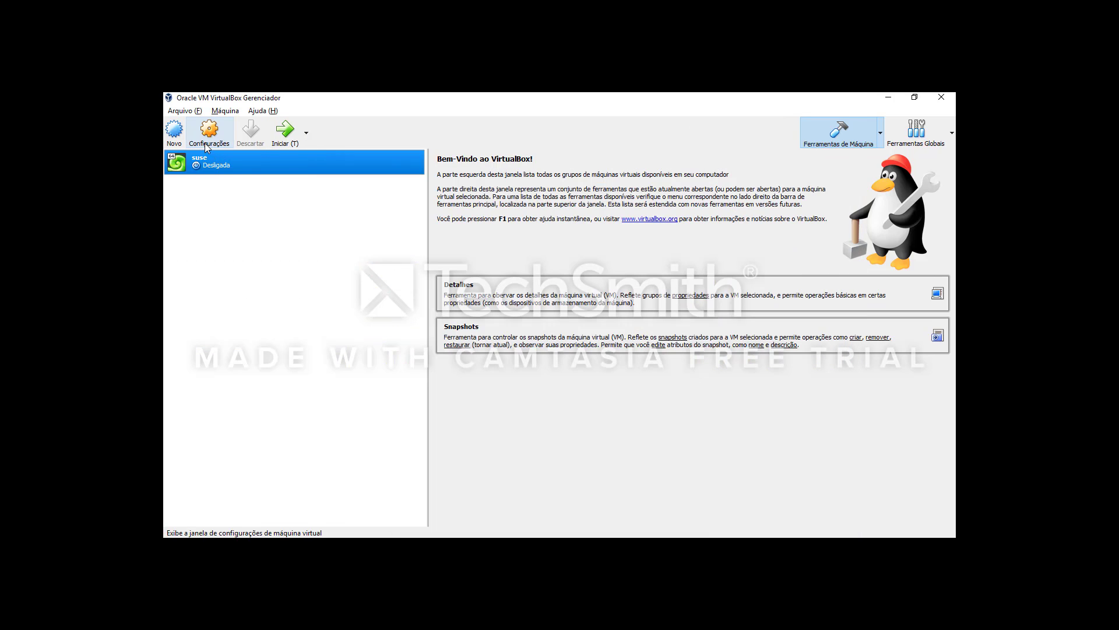
click(174, 131)
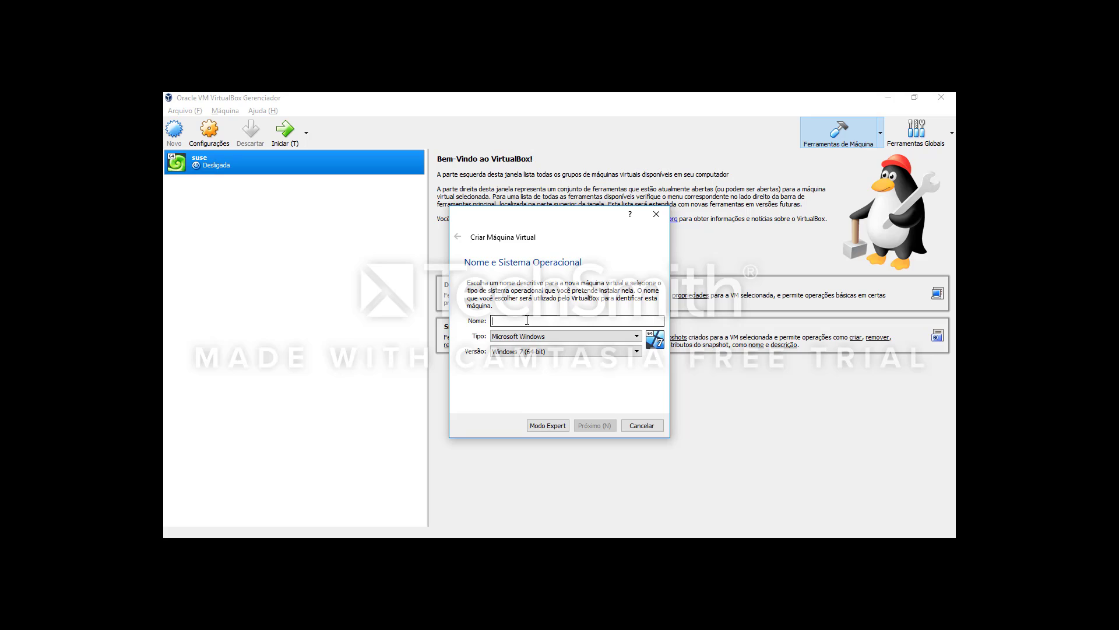
text(ProjetoSO)
Step: Set the new machine's operating system type to Linux and its version to openSUSE (32-bit), and continue to the memory settings
click(619, 353)
scroll(611, 399, up, 2)
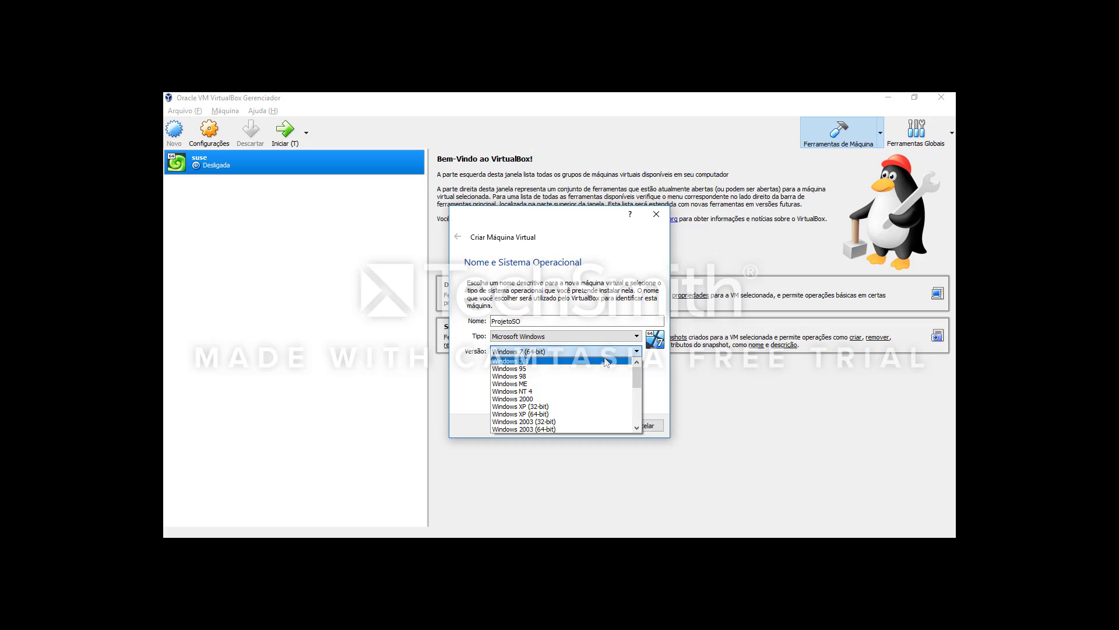
scroll(606, 362, down, 5)
click(633, 351)
click(637, 337)
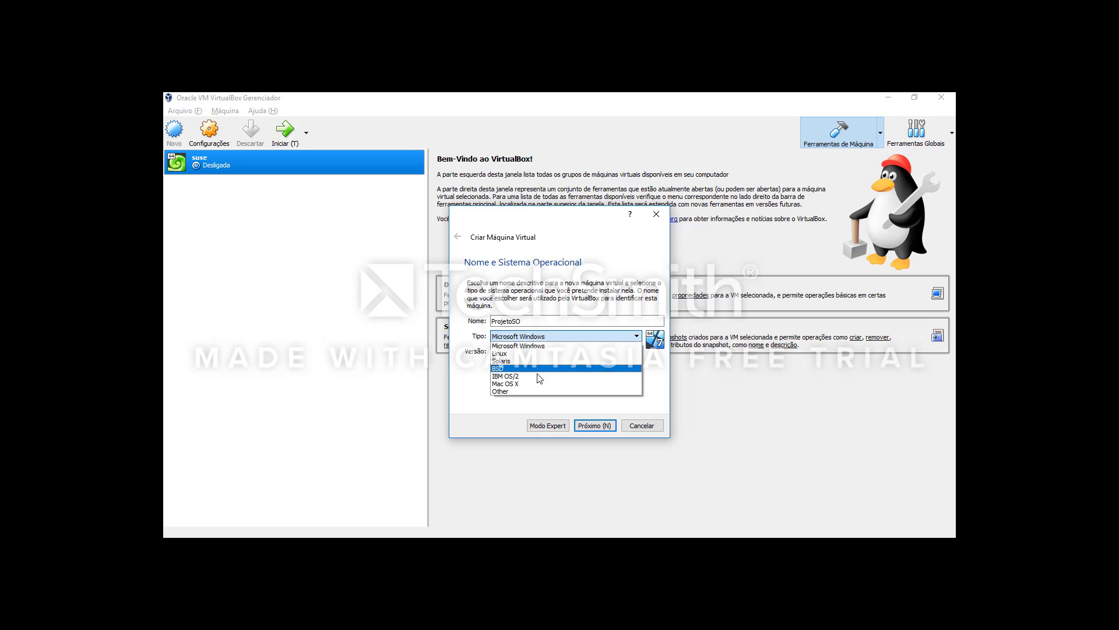
click(499, 353)
click(635, 351)
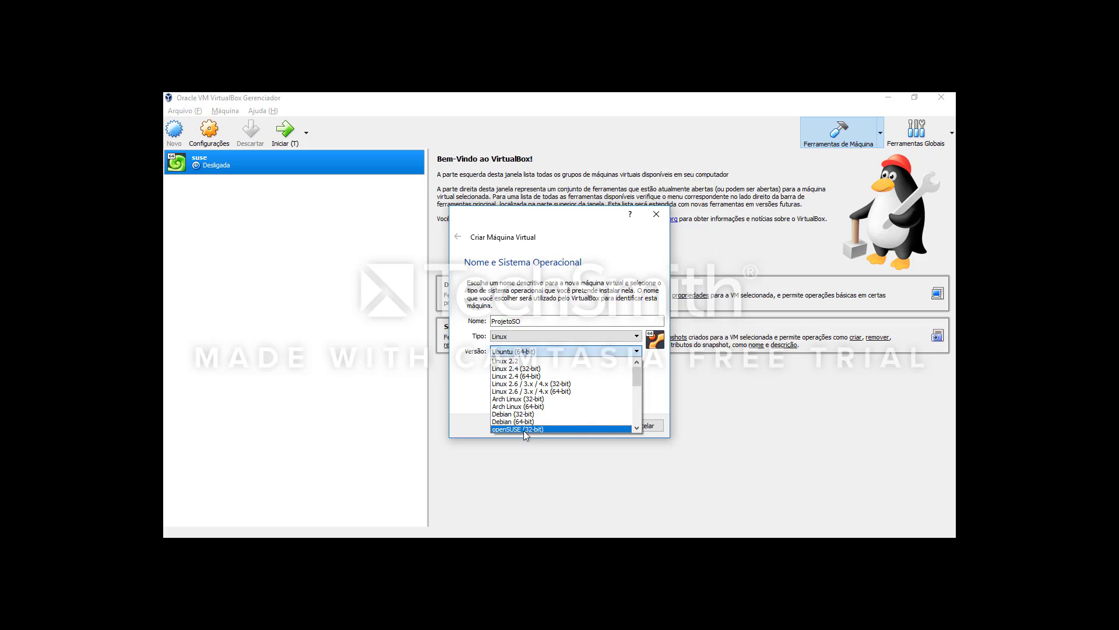
click(524, 430)
click(598, 429)
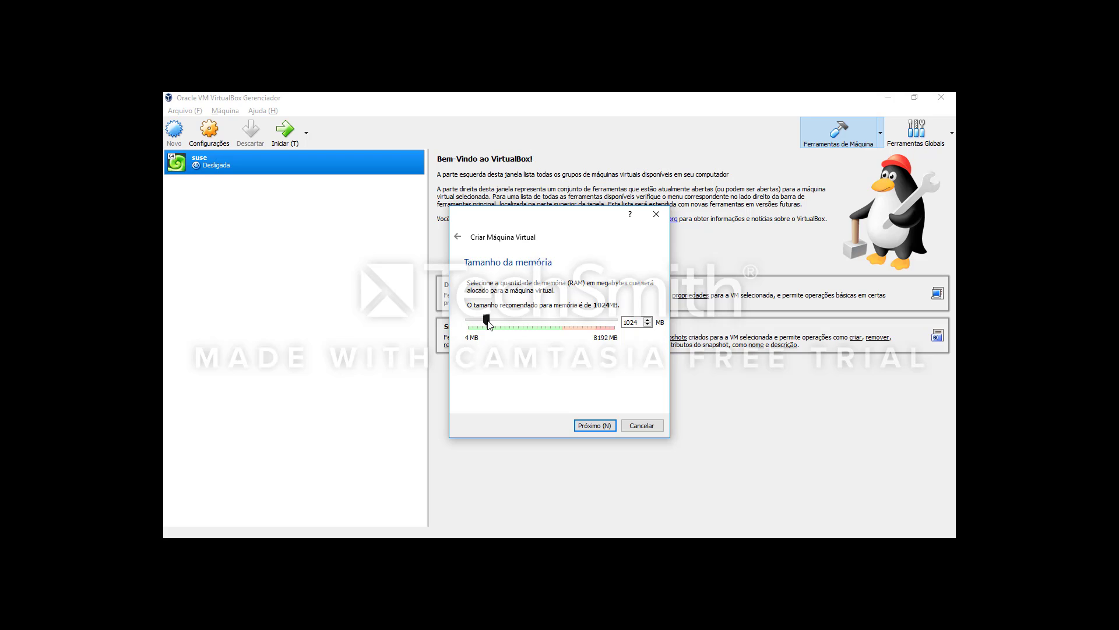
Step: Allocate 3133 MB of memory and create a dynamically allocated 8 GB VDI disk named ProjetoSO for the machine
drag(489, 324, 528, 334)
click(603, 426)
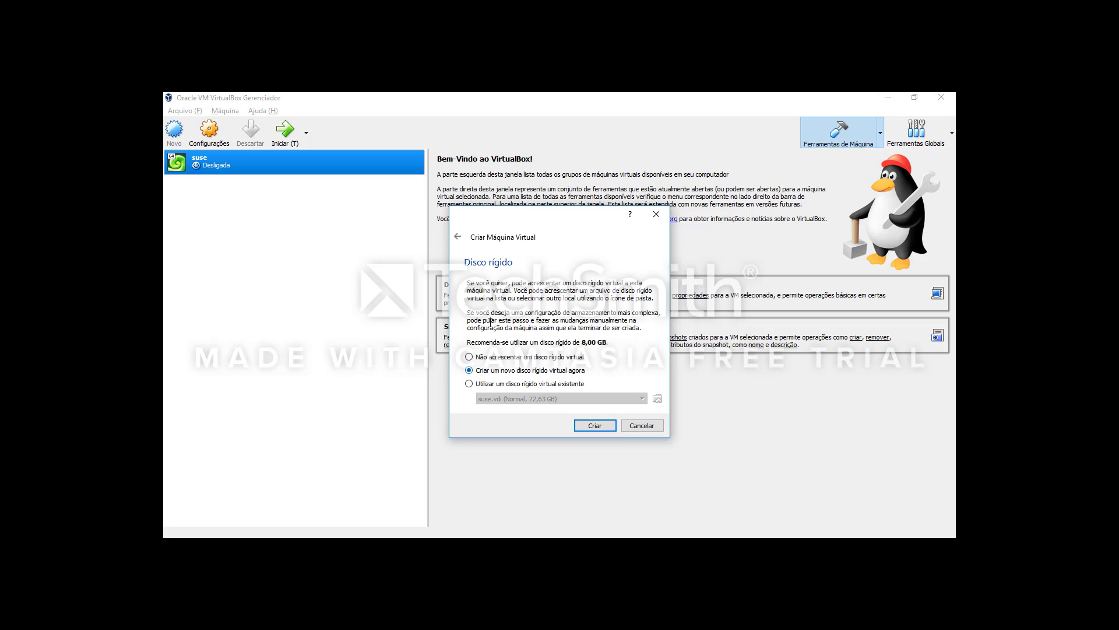
click(588, 422)
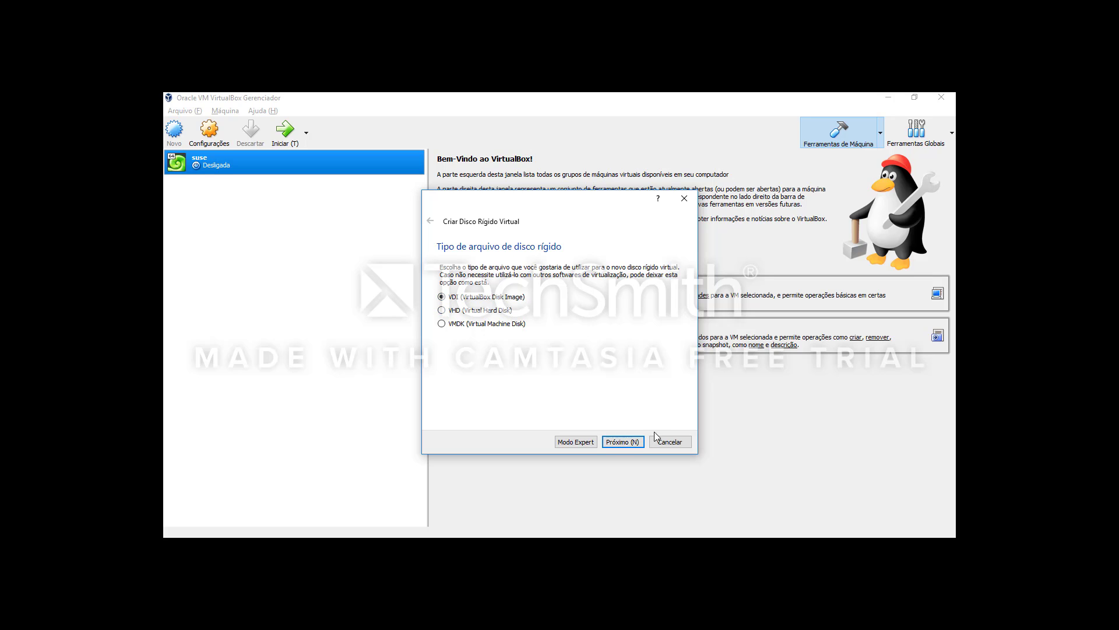
click(622, 442)
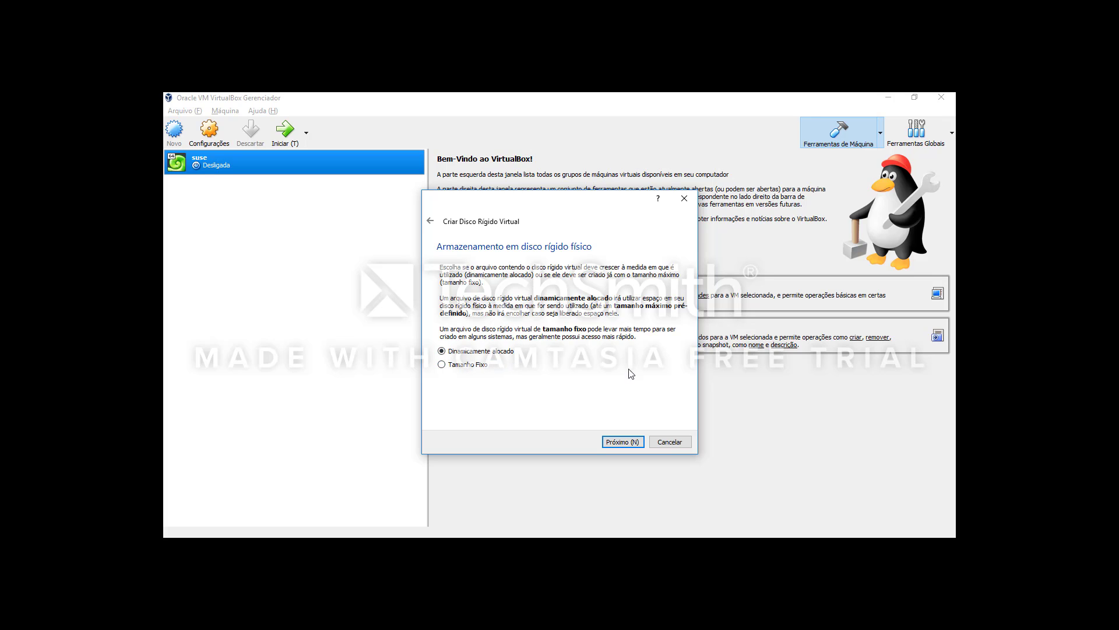
click(623, 442)
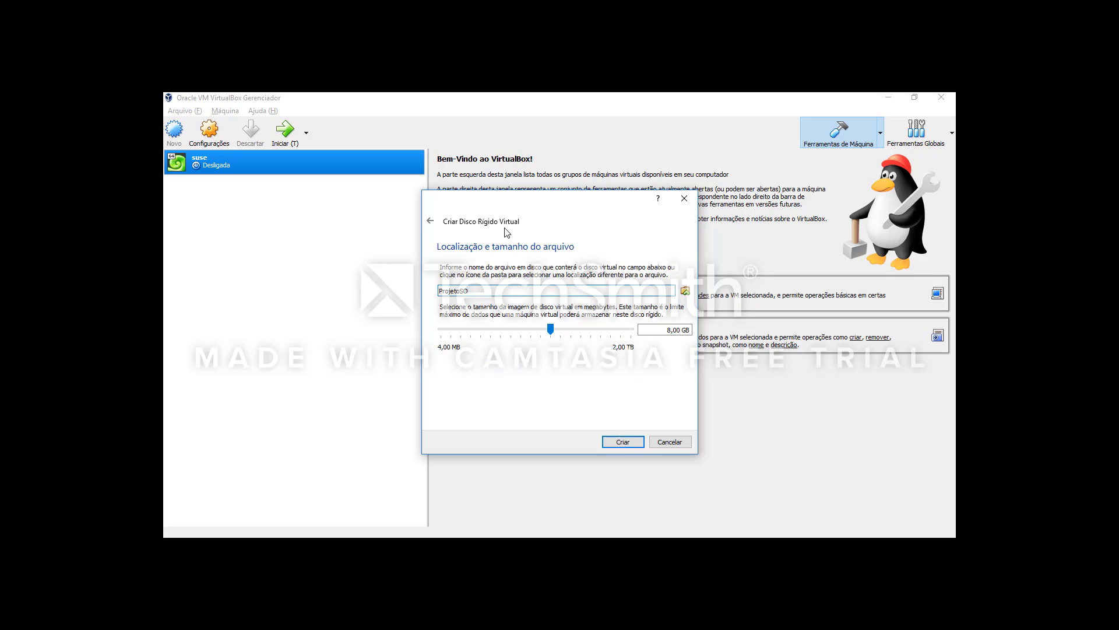
click(627, 442)
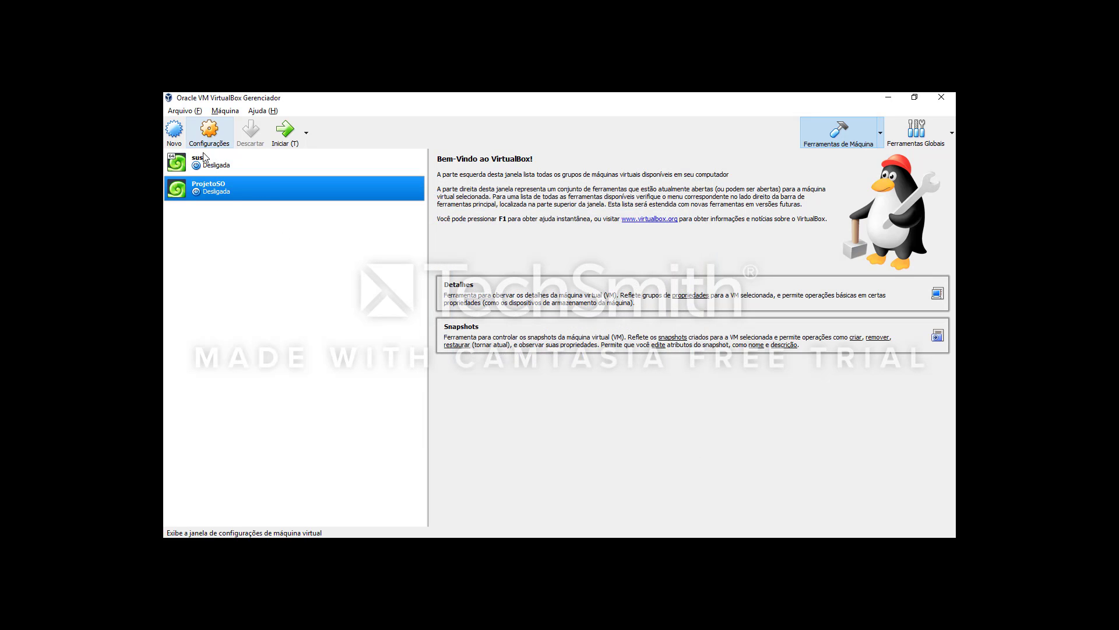
Step: Open the ProjetoSO machine's settings and review its basic, advanced, description and encryption options
double_click(227, 191)
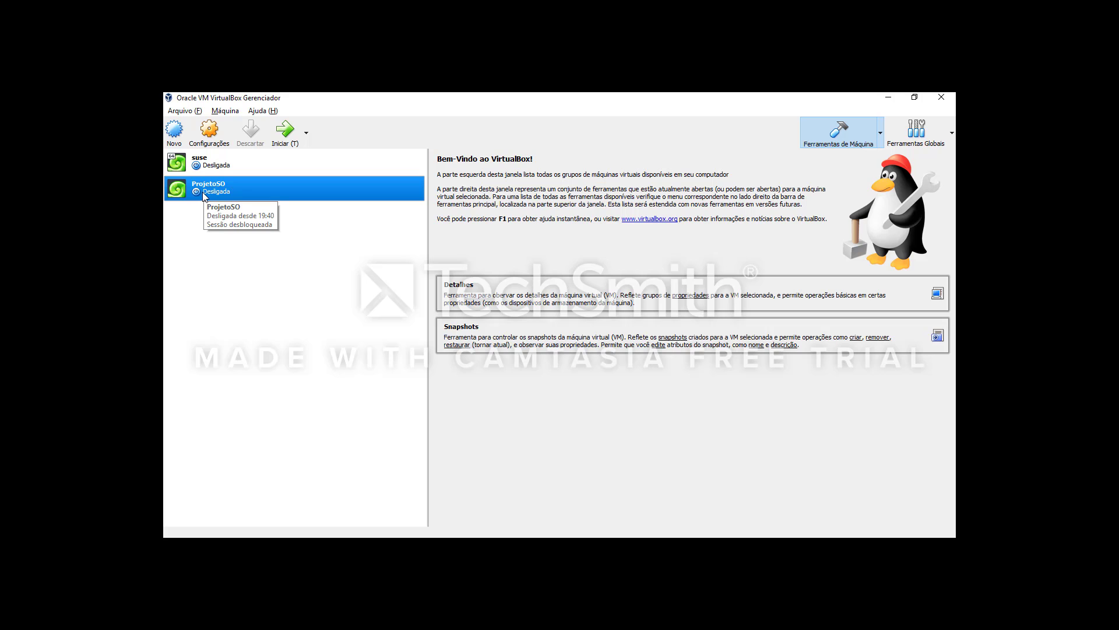
click(209, 131)
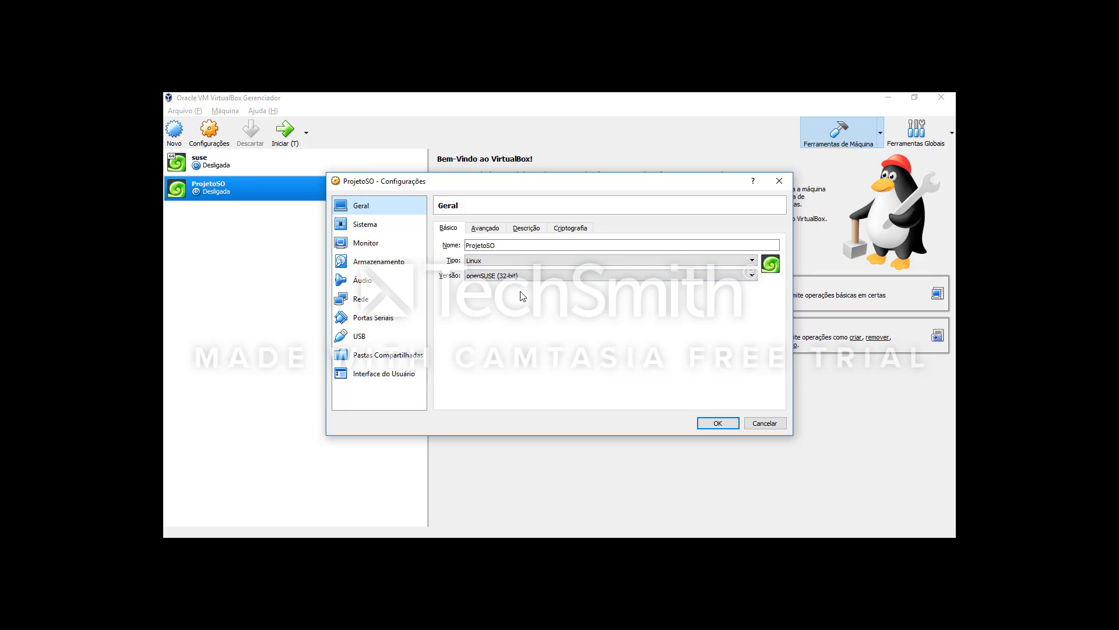
click(482, 227)
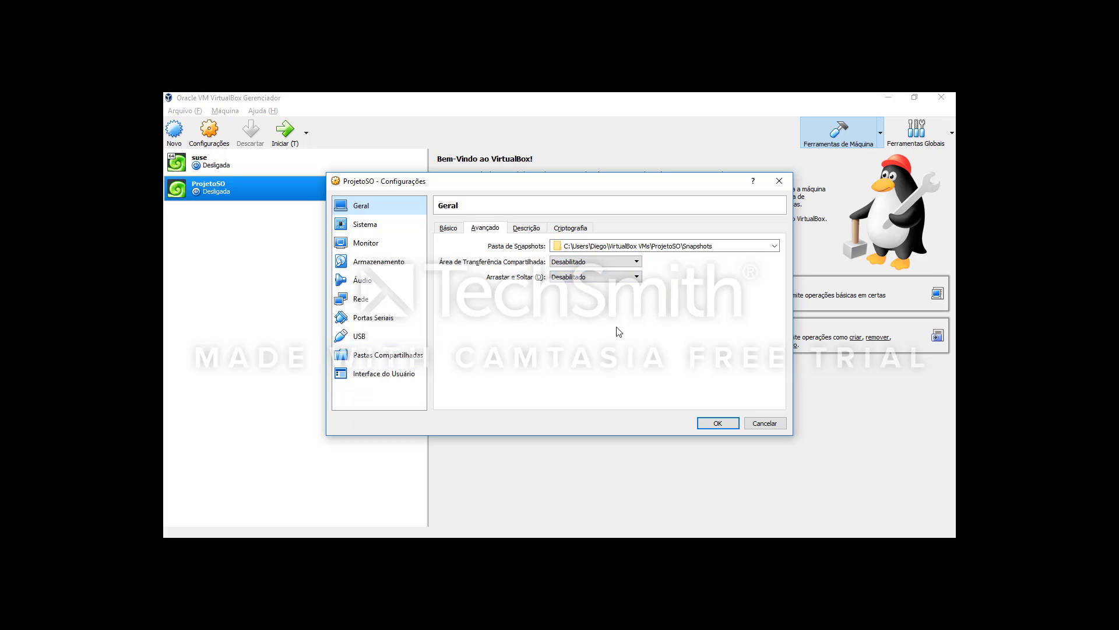
click(526, 228)
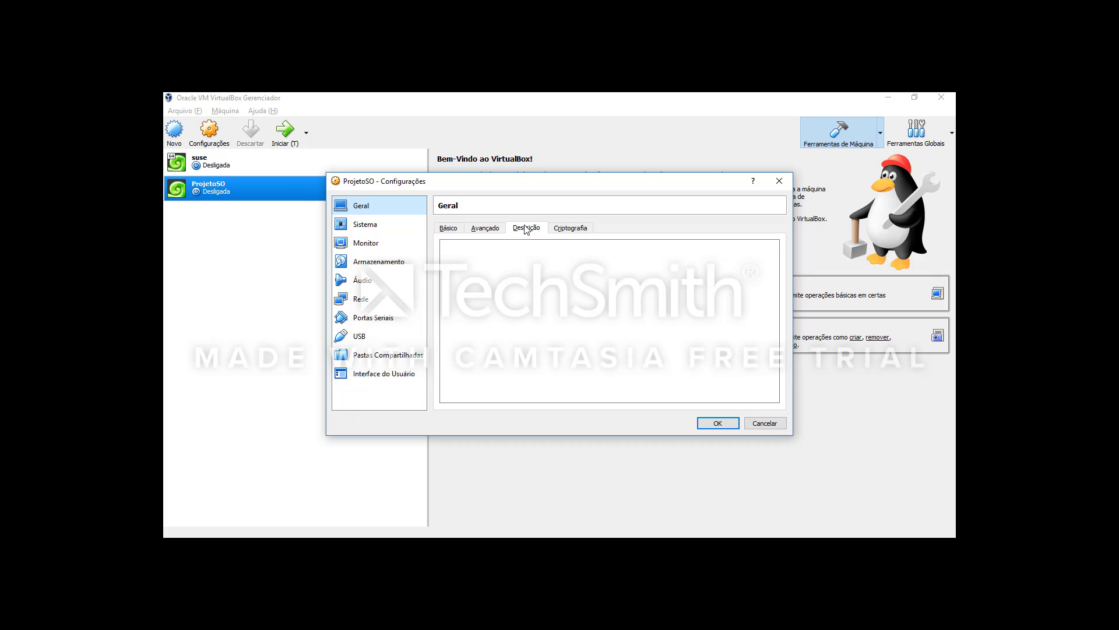
click(561, 229)
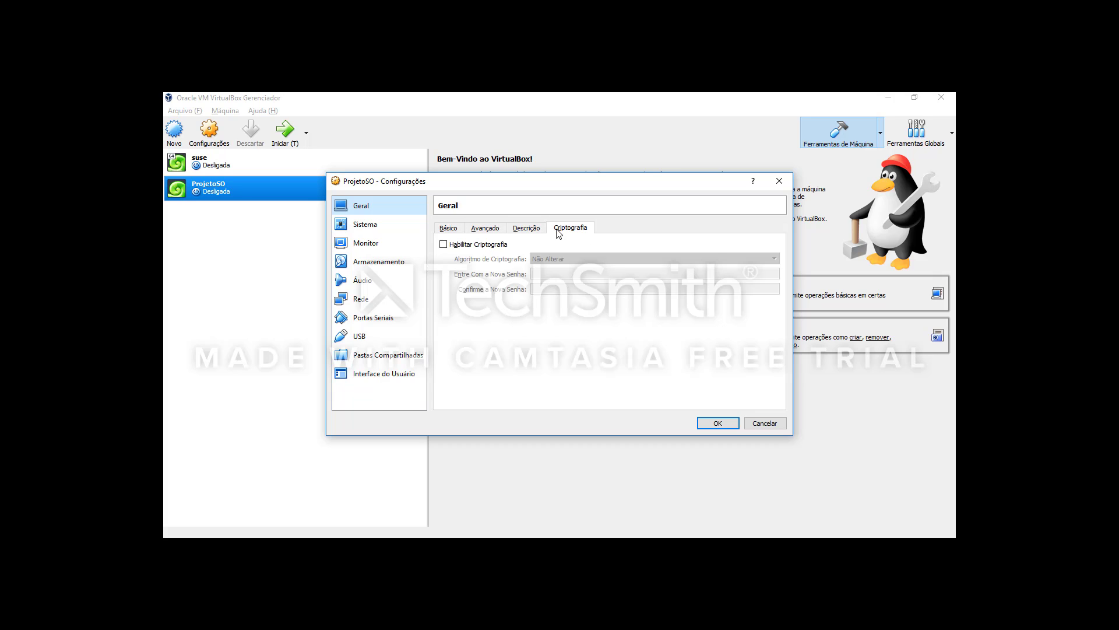
Step: Review ProjetoSO's system, display, storage, audio, network, serial port, USB, shared folder and user interface settings, and close the configuration without changes
click(366, 229)
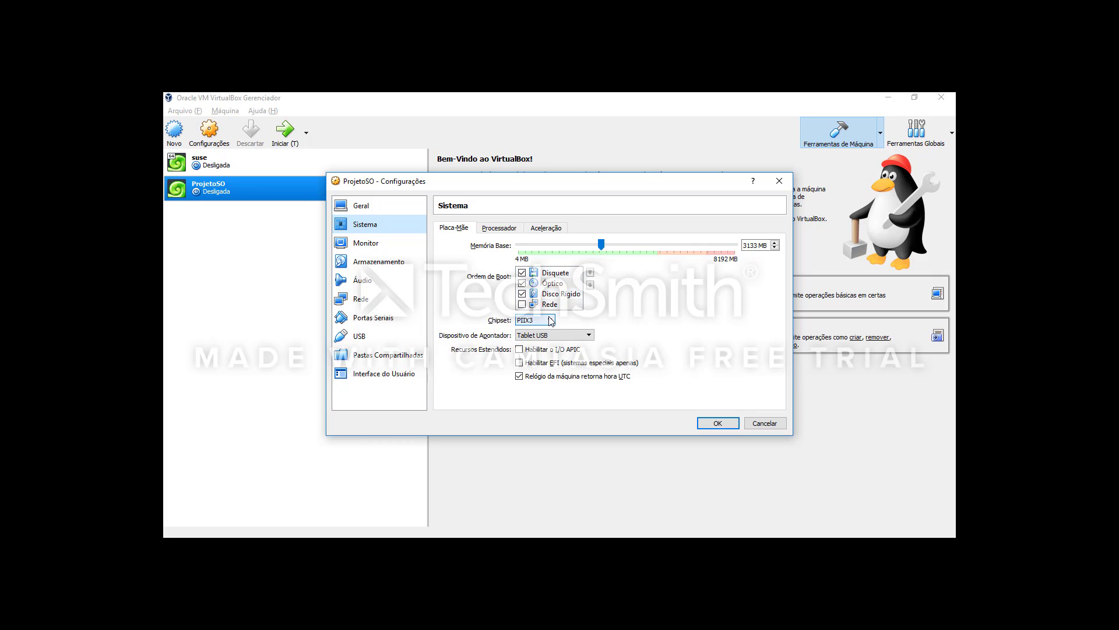
mouse_move(551, 320)
click(363, 244)
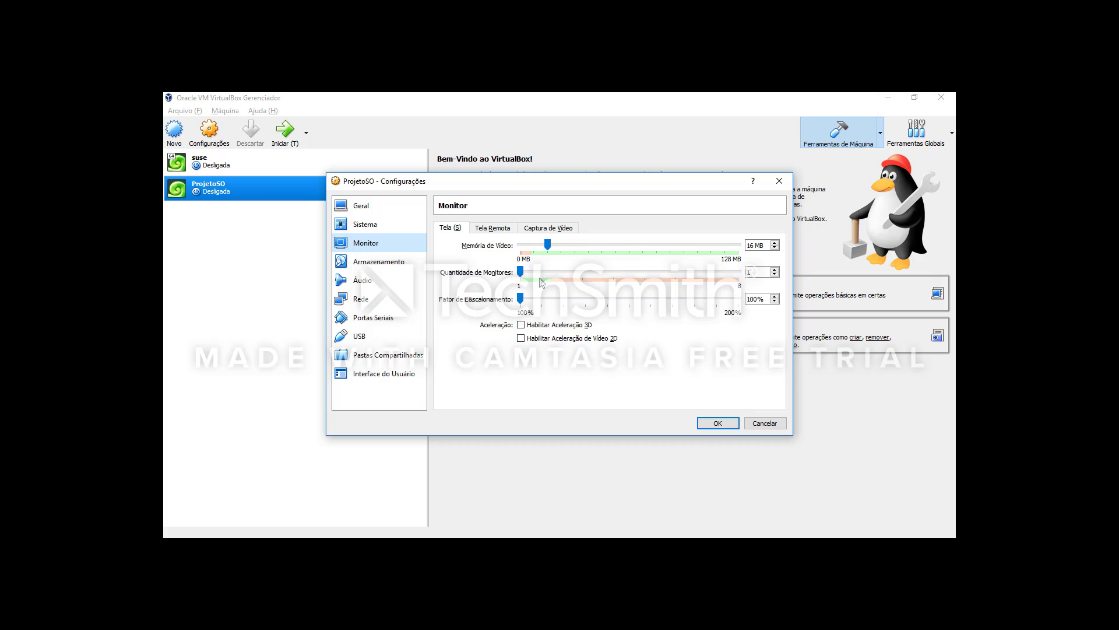
click(371, 264)
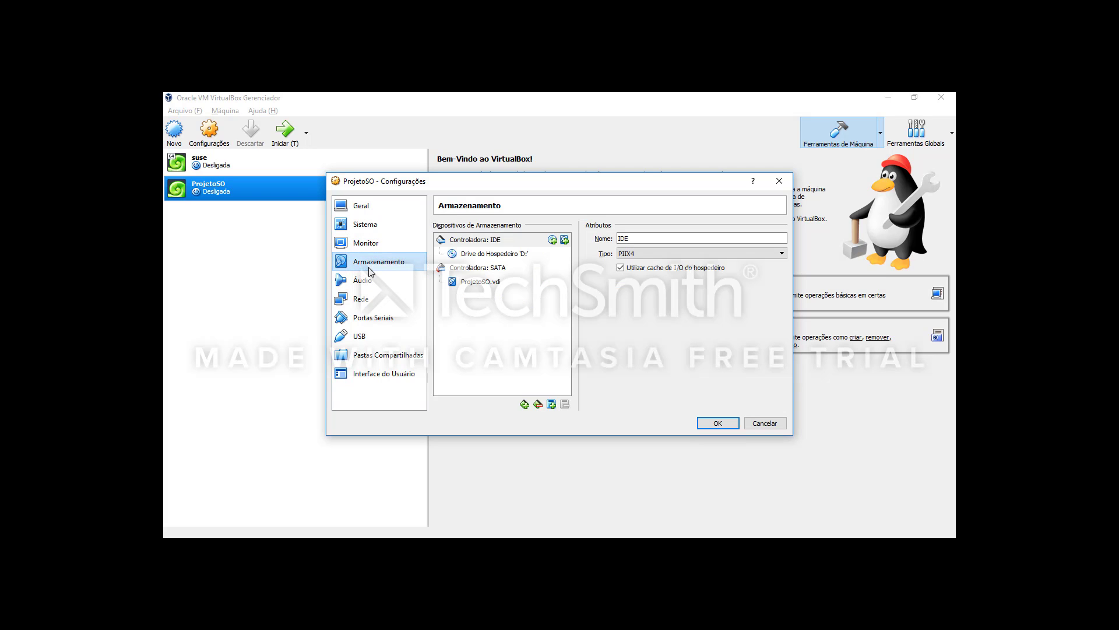
click(356, 285)
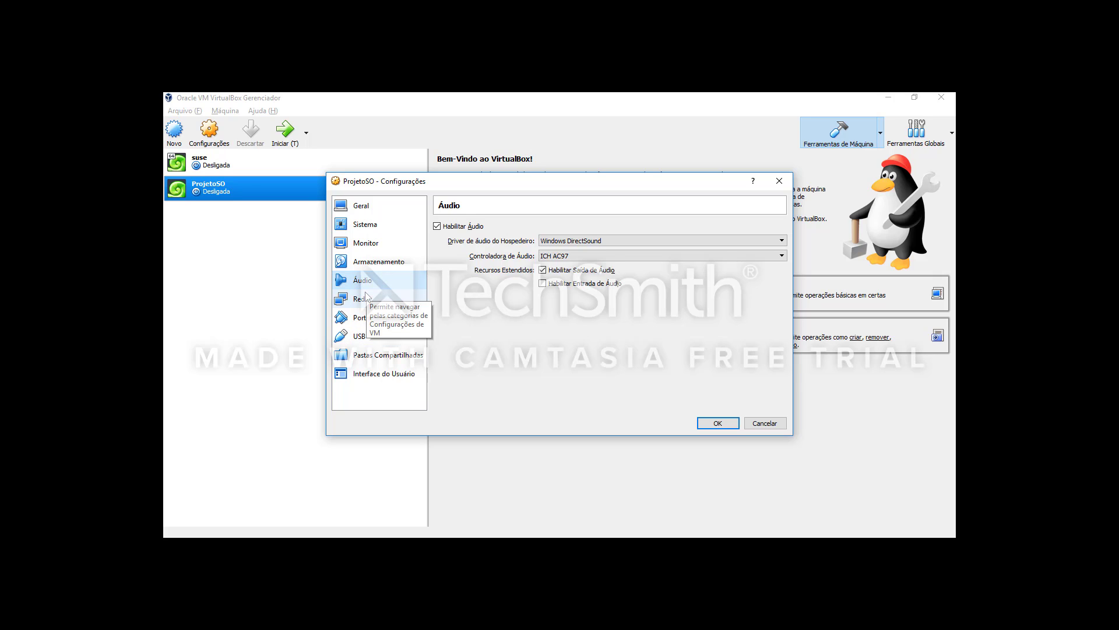
click(366, 297)
click(385, 318)
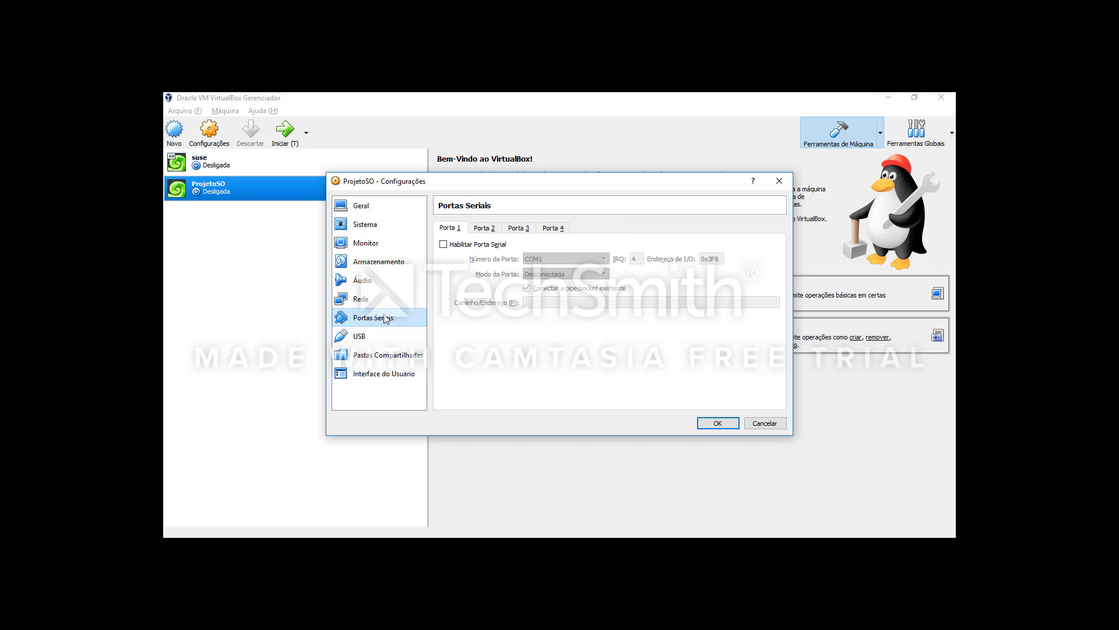
click(376, 336)
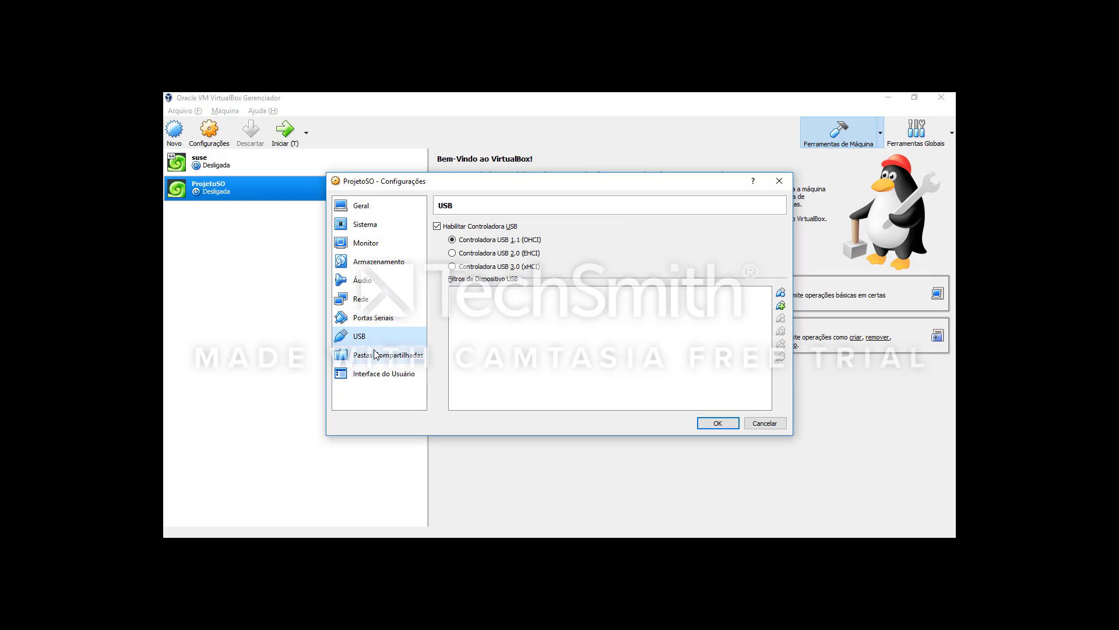
click(377, 356)
click(384, 376)
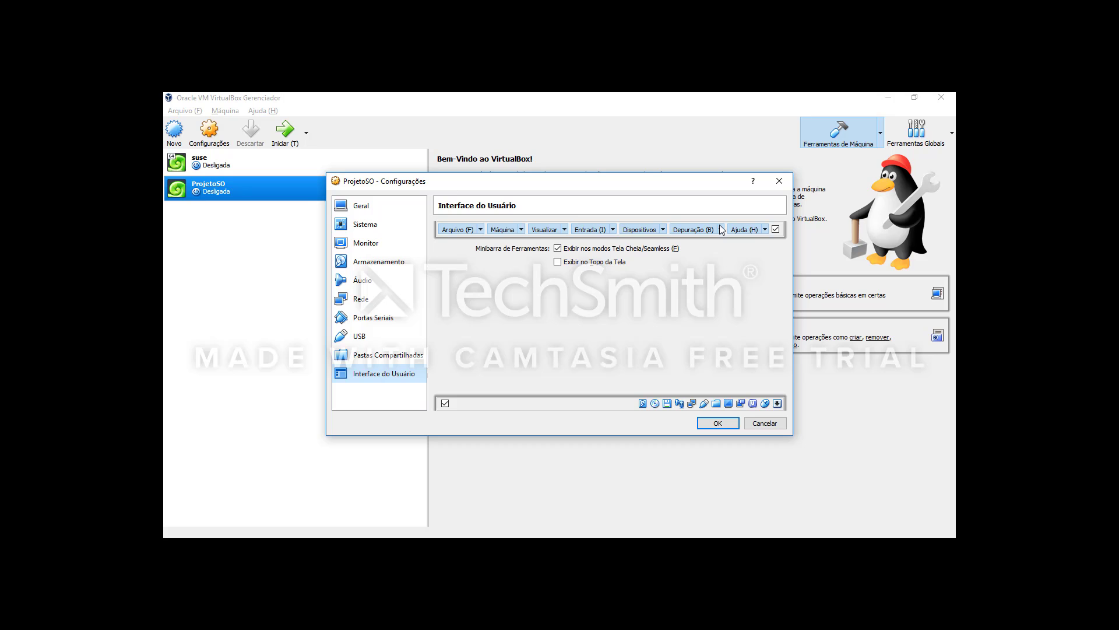
click(780, 182)
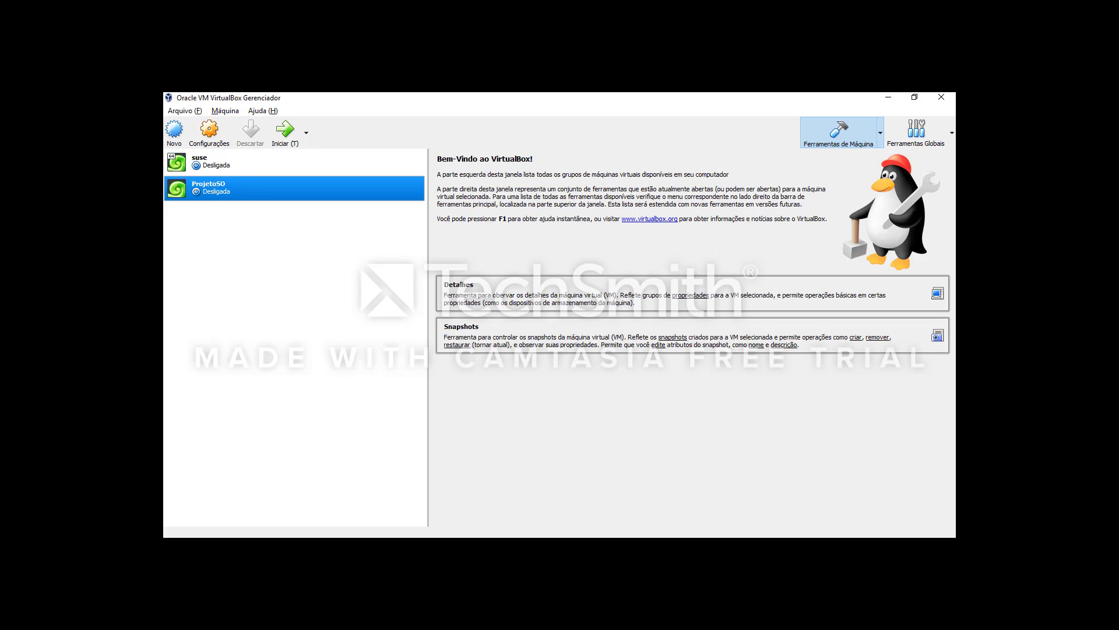
Step: Open the suse machine's settings and set its number of processors to 2
right_click(238, 162)
click(267, 169)
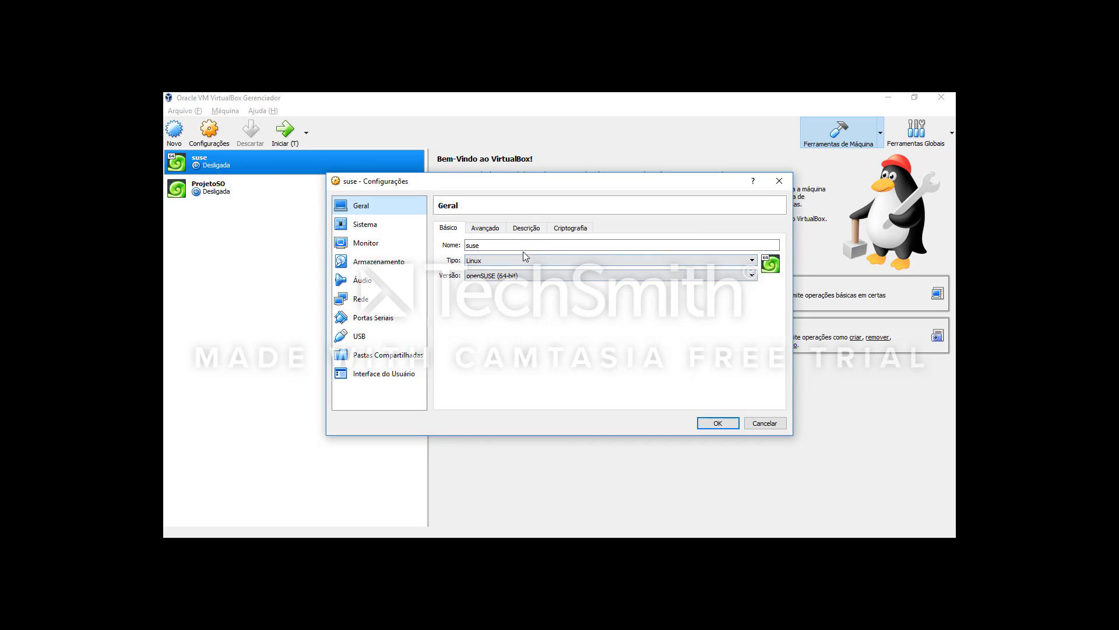
click(484, 231)
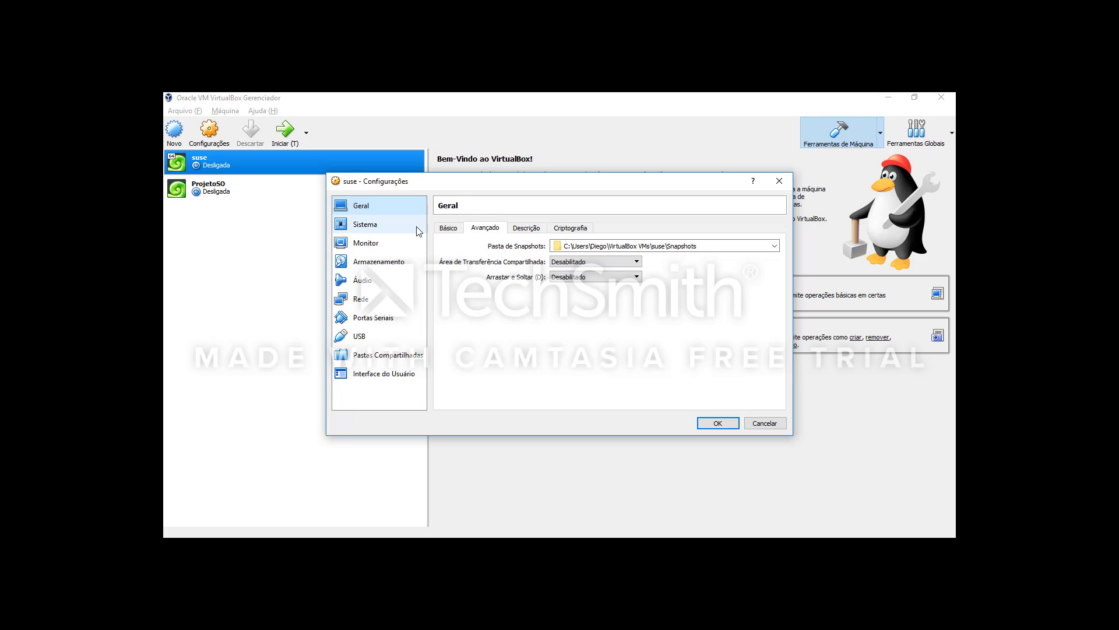
click(382, 227)
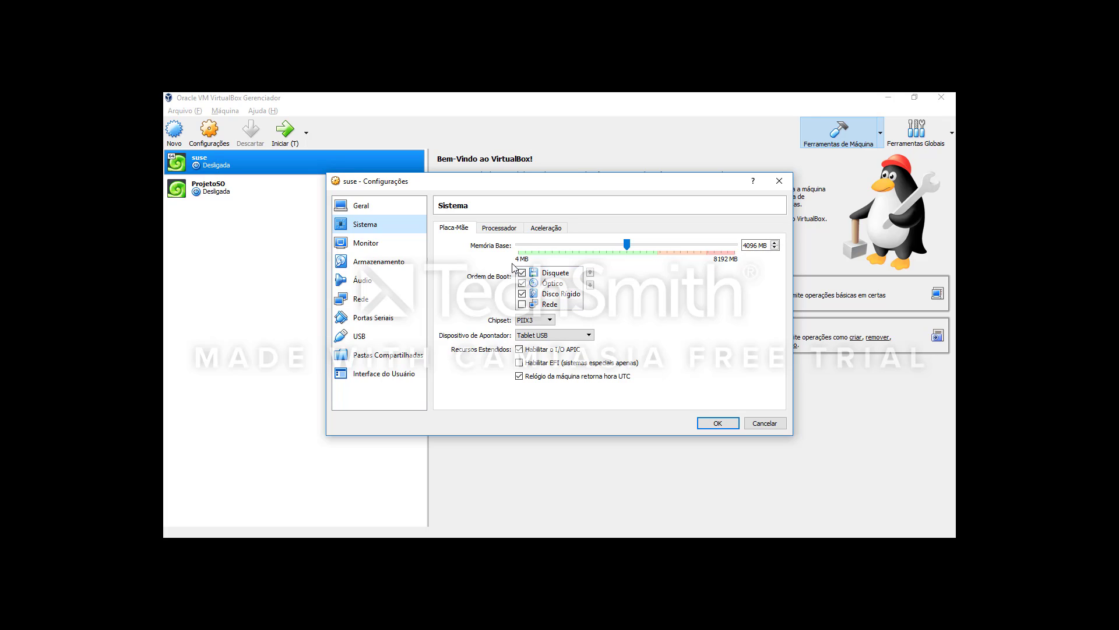
click(512, 228)
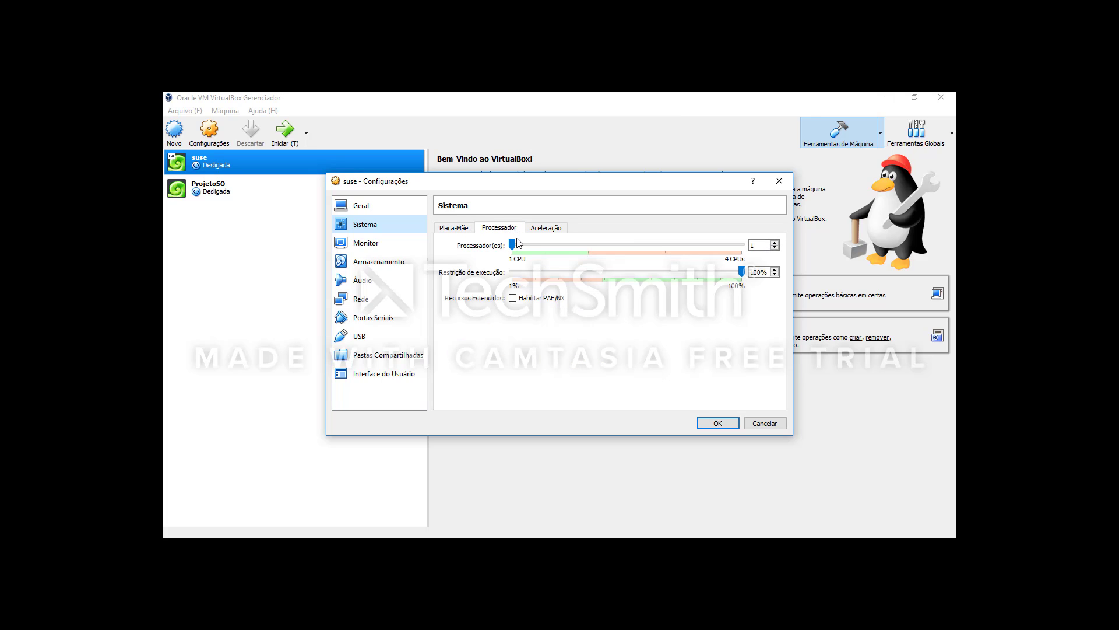
drag(513, 244, 594, 251)
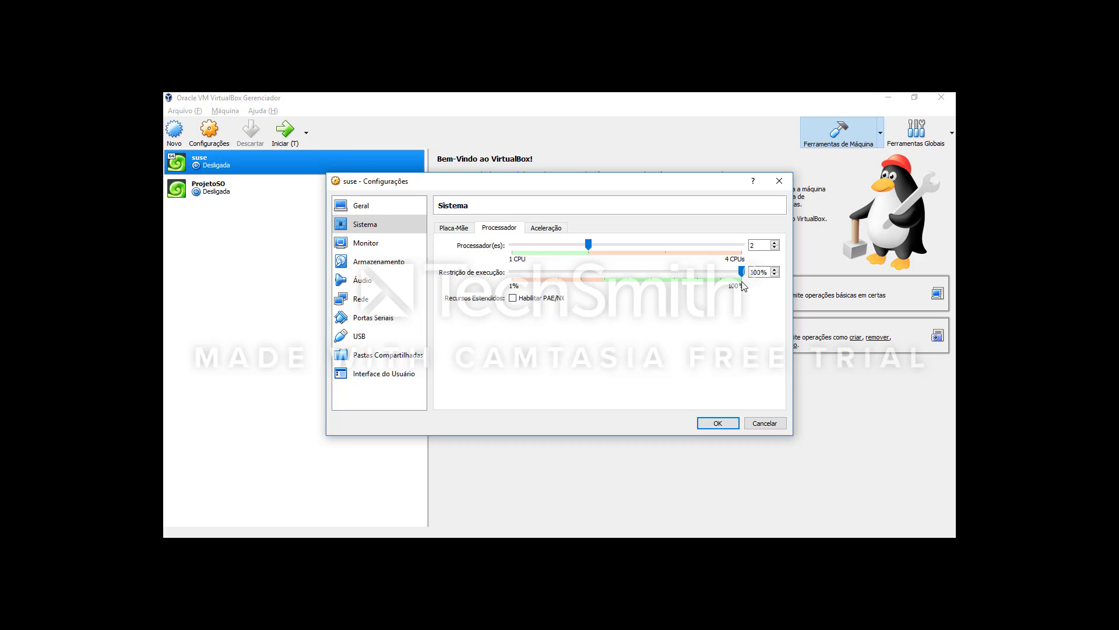
Step: Review the suse machine's acceleration, display, storage, audio and network settings, and save the configuration
click(545, 227)
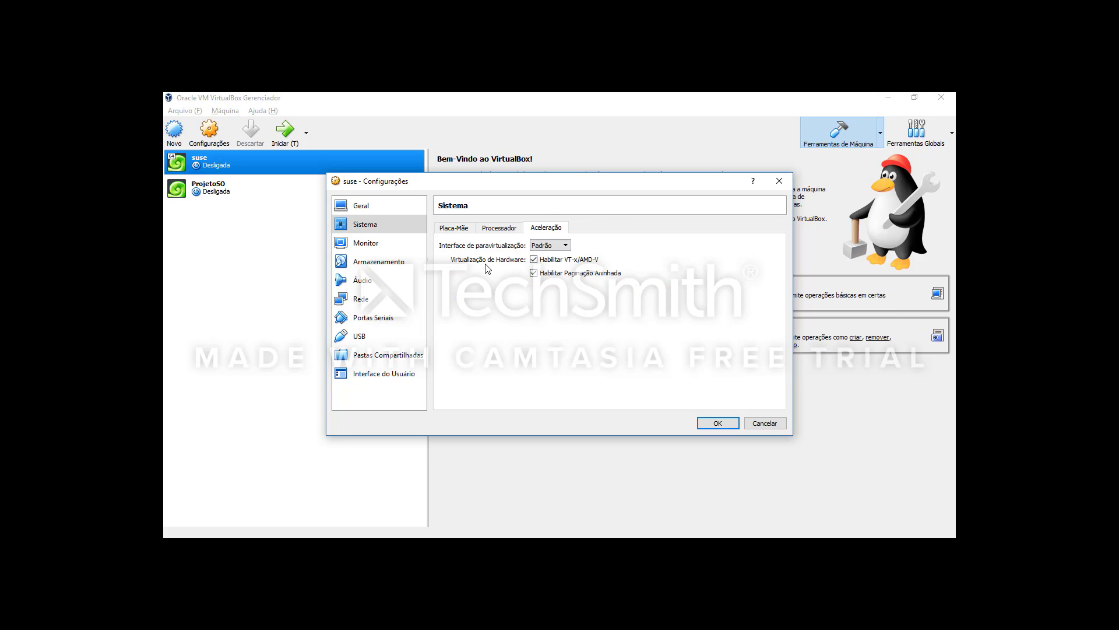
click(355, 251)
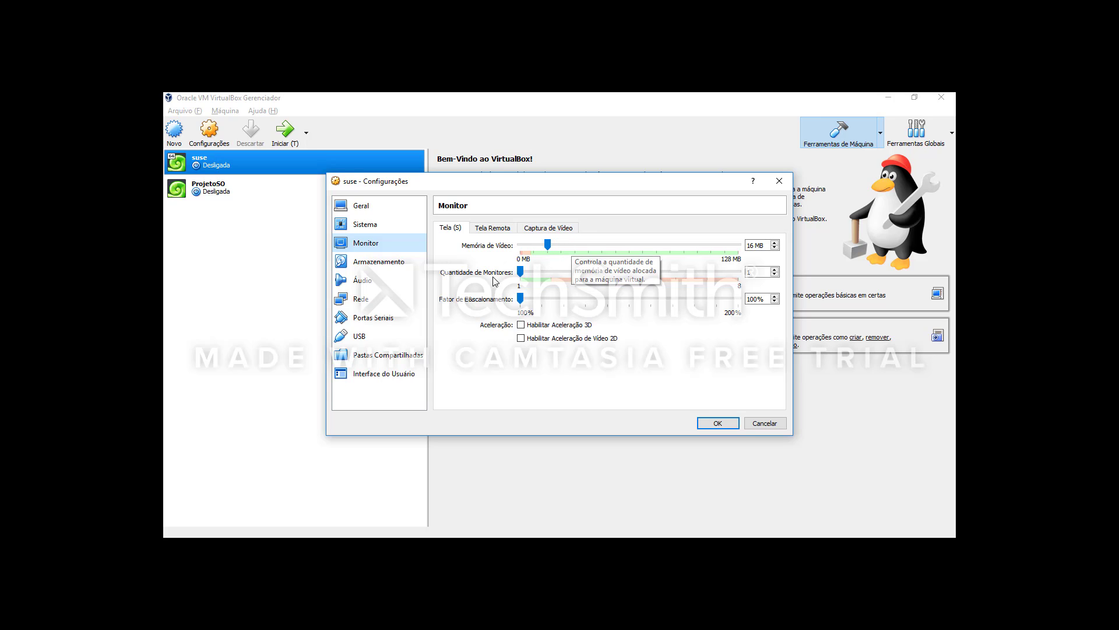
click(363, 260)
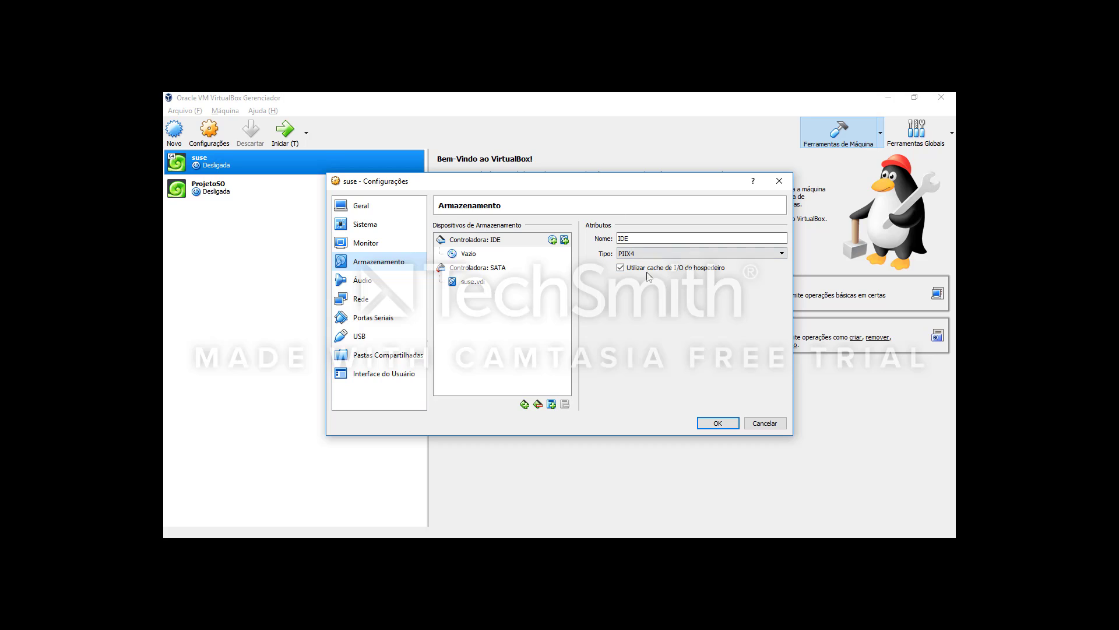
click(362, 281)
click(362, 300)
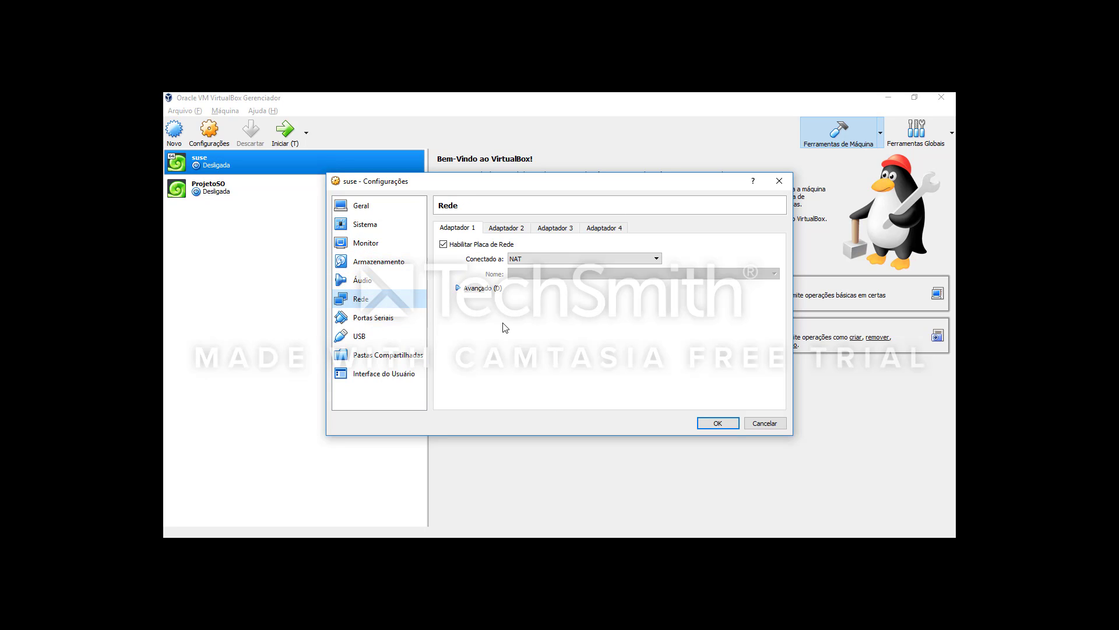
click(717, 423)
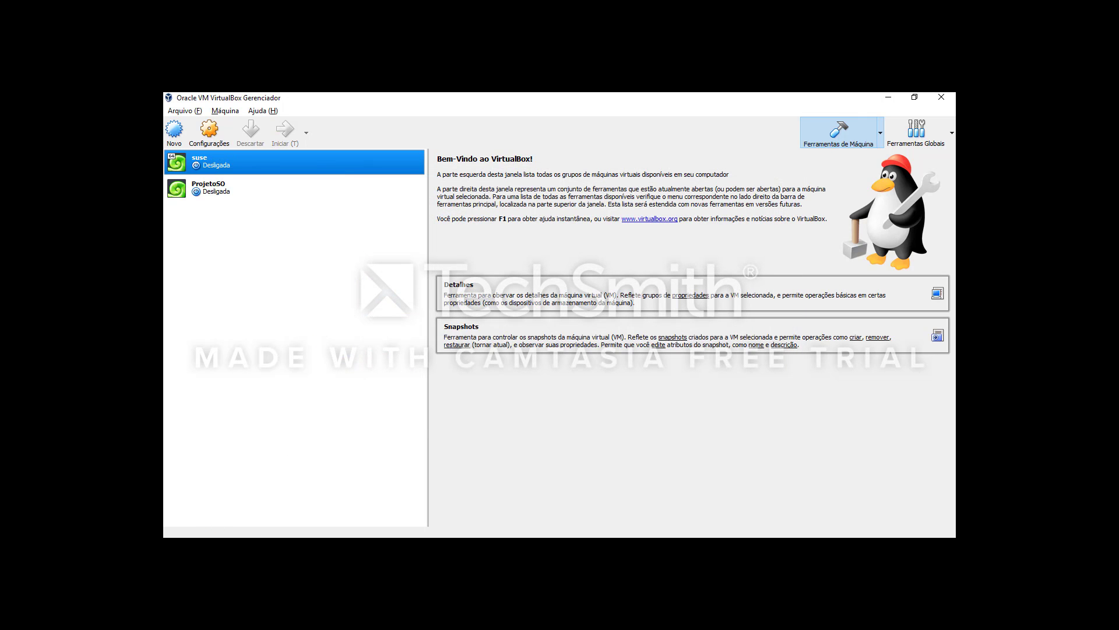
Step: Check the host's CPU, memory and disk usage in Task Manager, and minimize it
key(ctrl+shift+Escape)
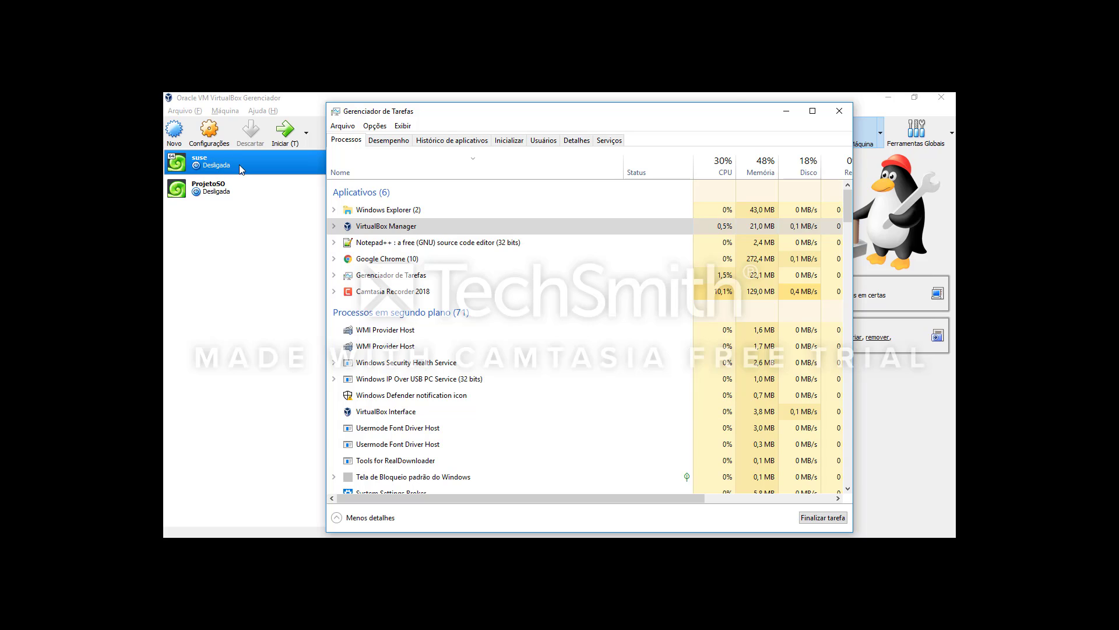
click(785, 111)
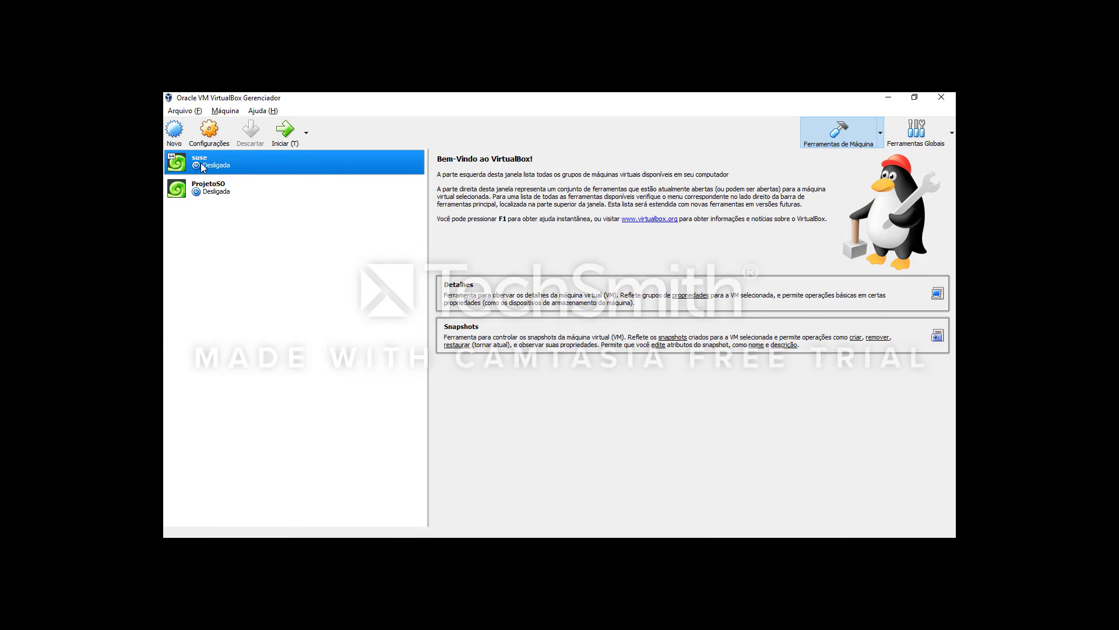
Step: Start the suse virtual machine and boot openSUSE Leap 42.3 from its boot menu to the desktop
double_click(244, 161)
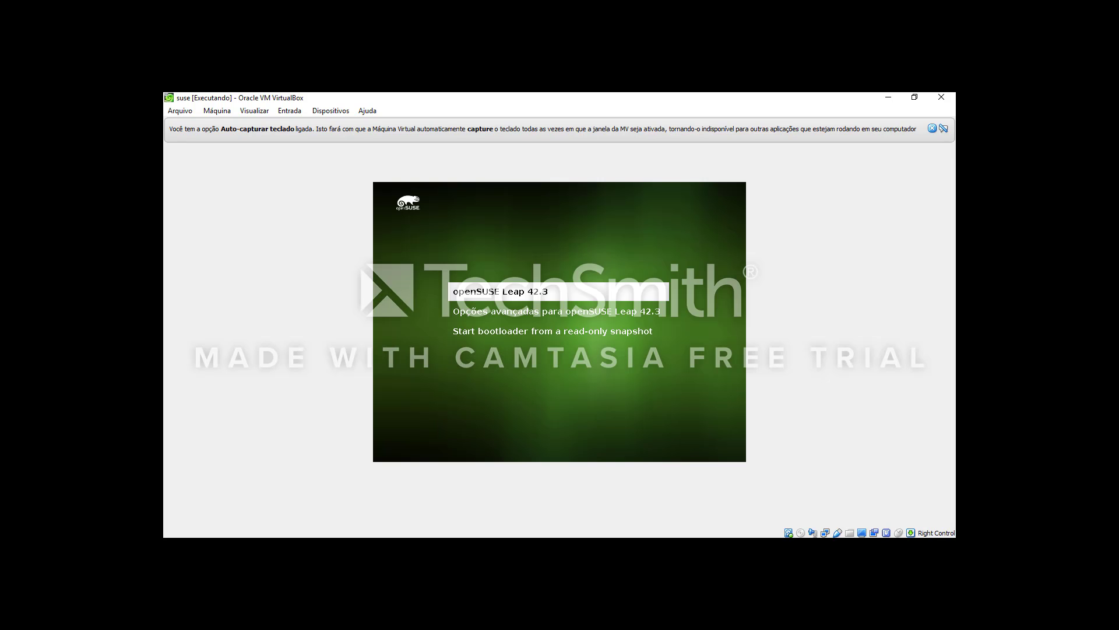
key(Down)
key(Up)
key(Down)
key(Return)
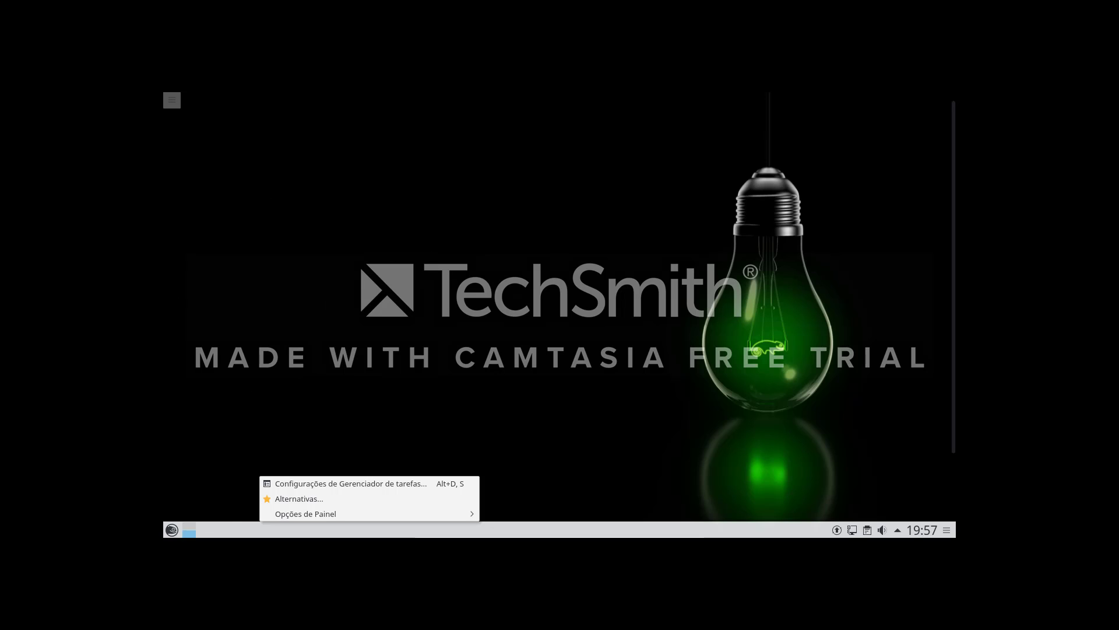
Step: Examine the running VirtualBox Manager process's resource usage in a widened Task Manager window, and close Task Manager
key(ctrl+shift+Escape)
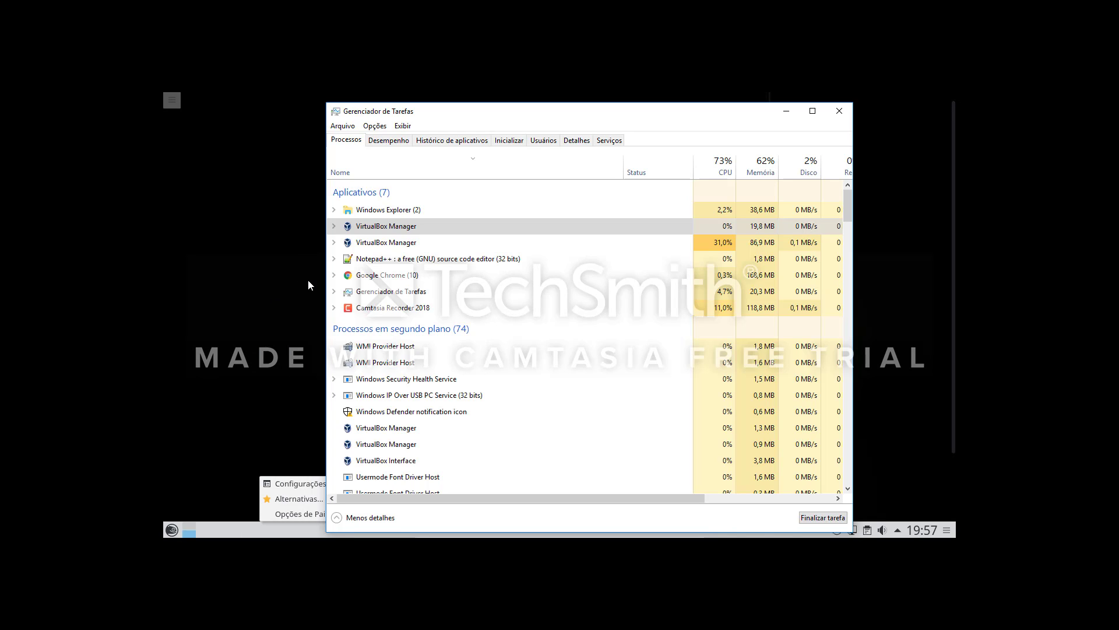
click(377, 242)
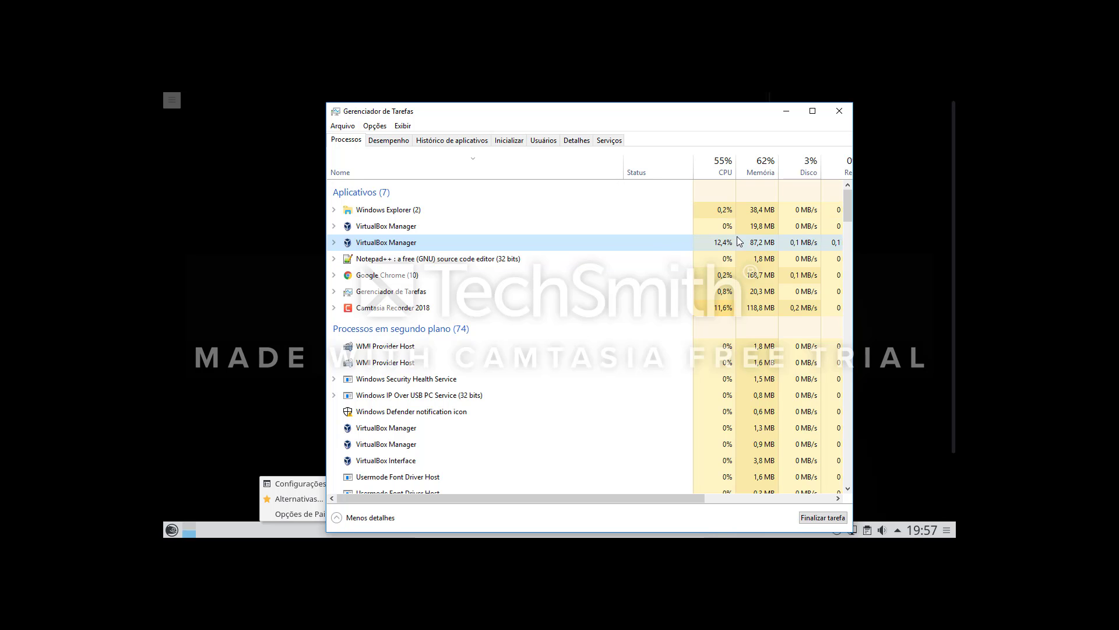
drag(710, 120, 605, 120)
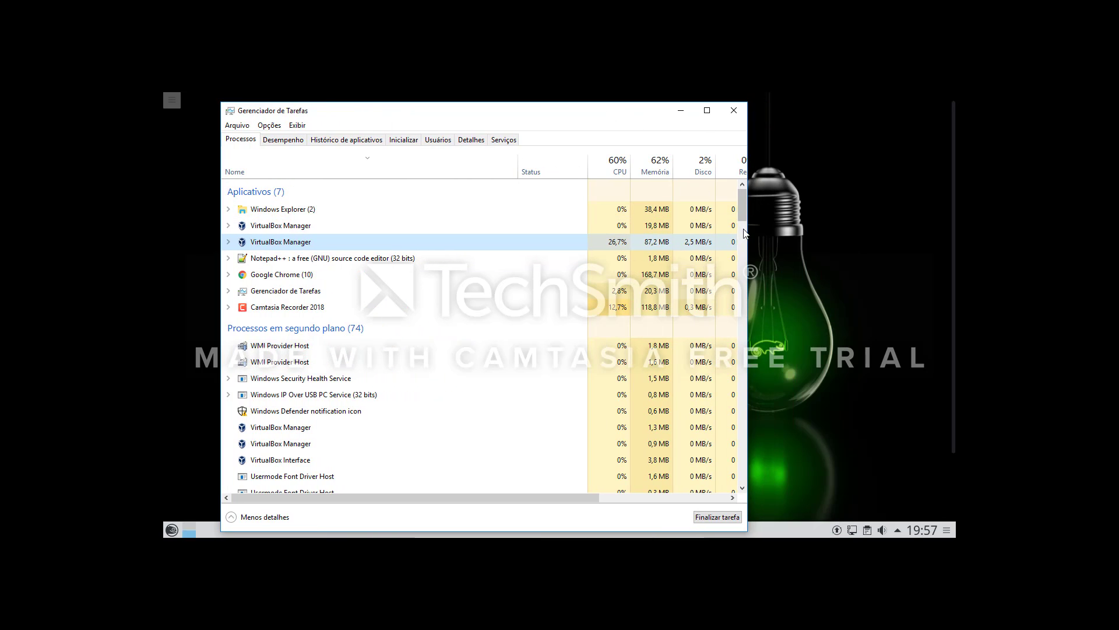
drag(747, 230, 913, 245)
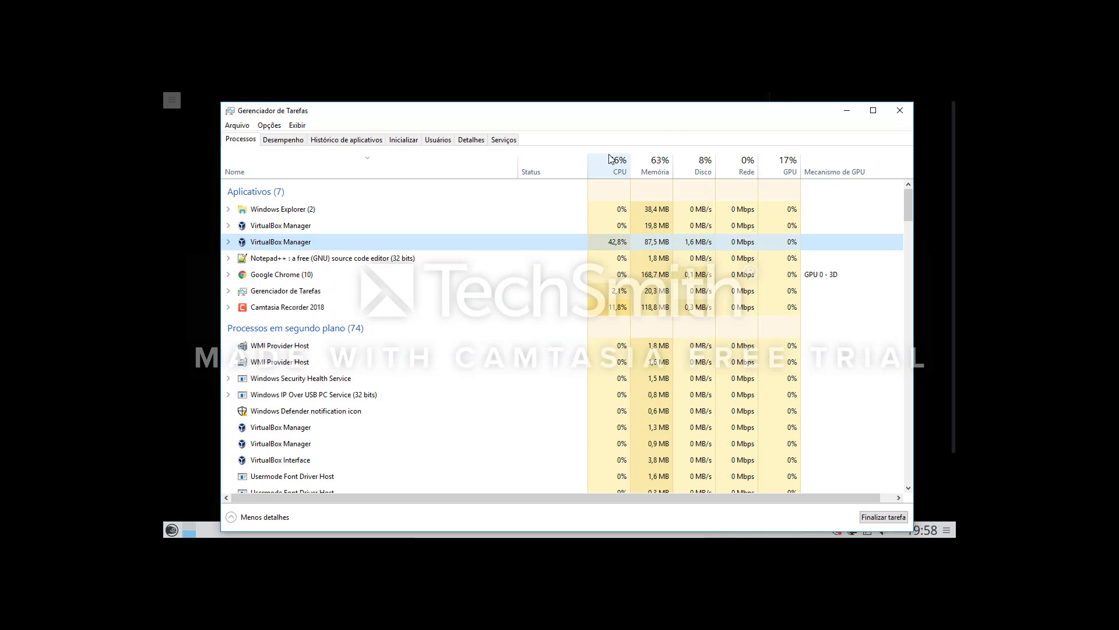
click(900, 111)
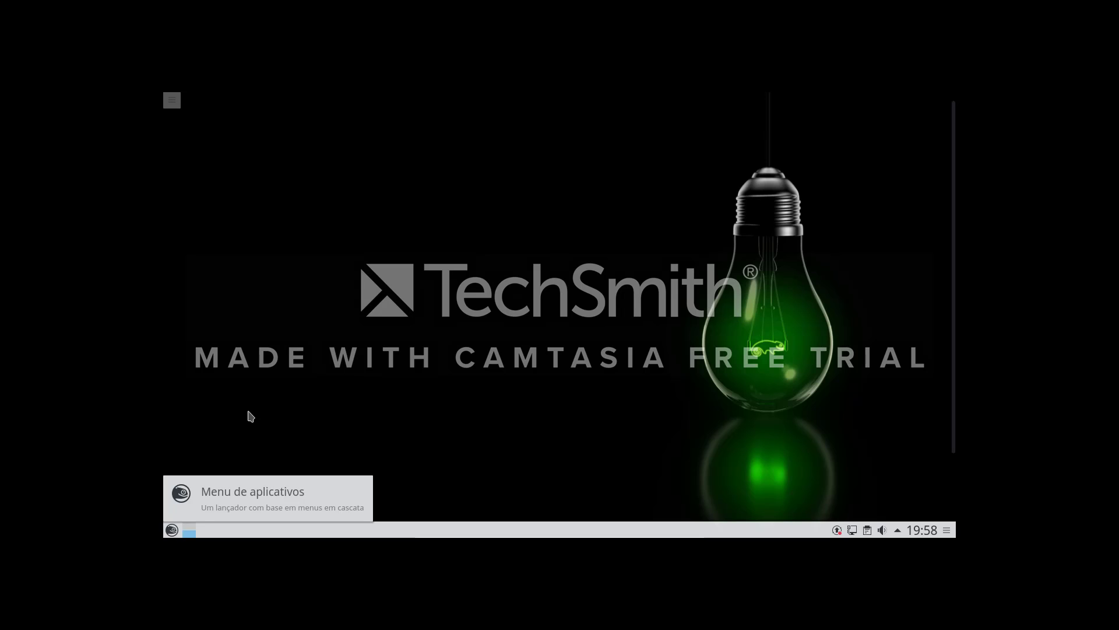